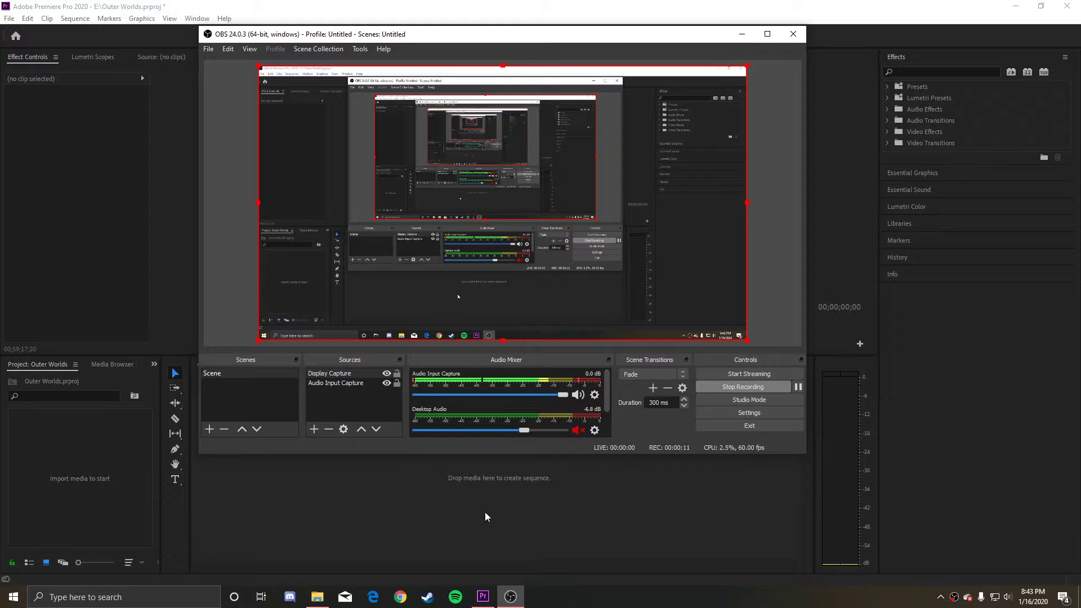
# Switch to Premiere Pro and save the Outer Worlds project.
pyautogui.click(562, 529)
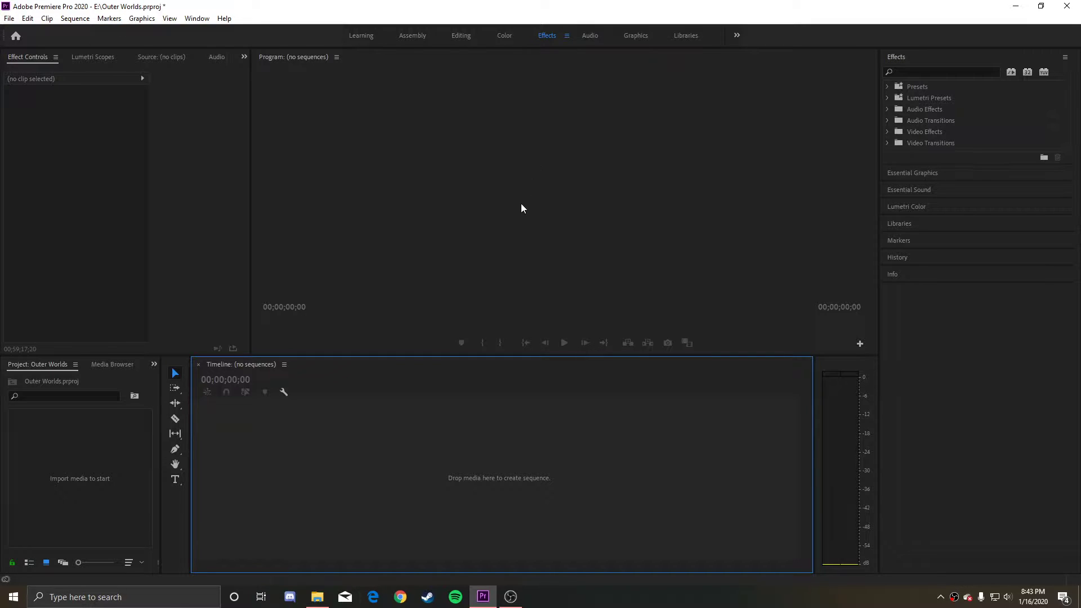
pyautogui.hotkey('ctrl', 's')
pyautogui.click(82, 487)
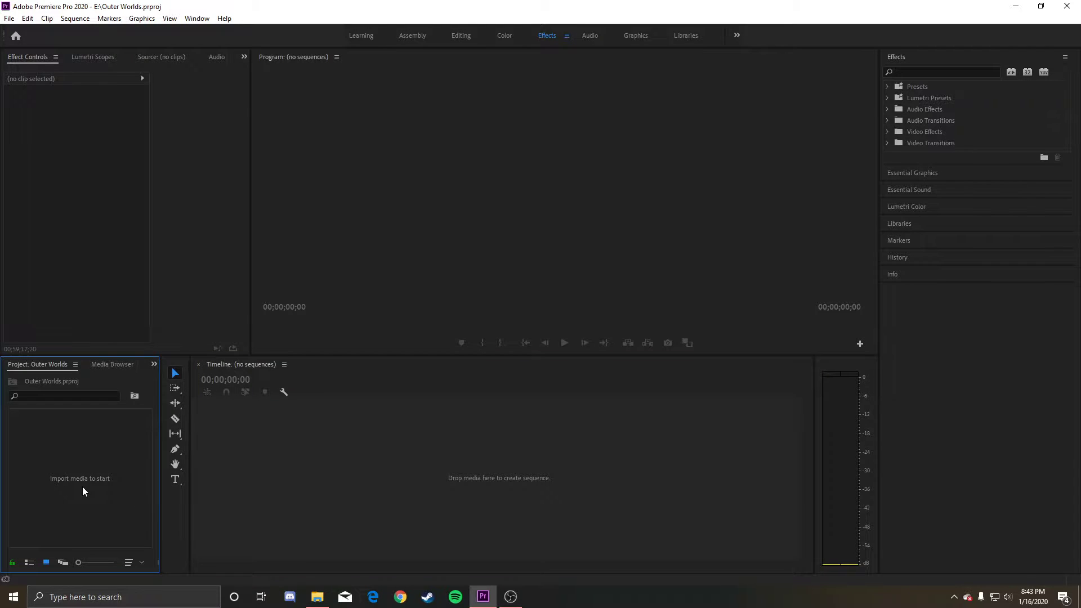
# Import the 2020.01.14 clip from The Outer Worlds videos folder into the project and create a sequence from it.
pyautogui.doubleClick(94, 455)
pyautogui.click(483, 324)
pyautogui.click(317, 597)
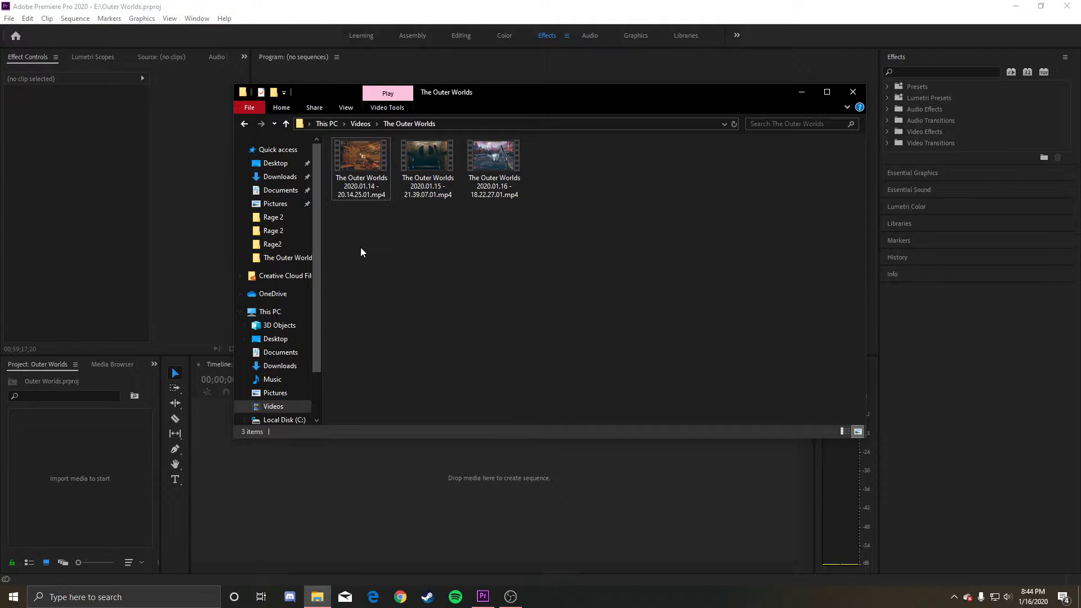
pyautogui.moveTo(357, 161); pyautogui.dragTo(89, 502)
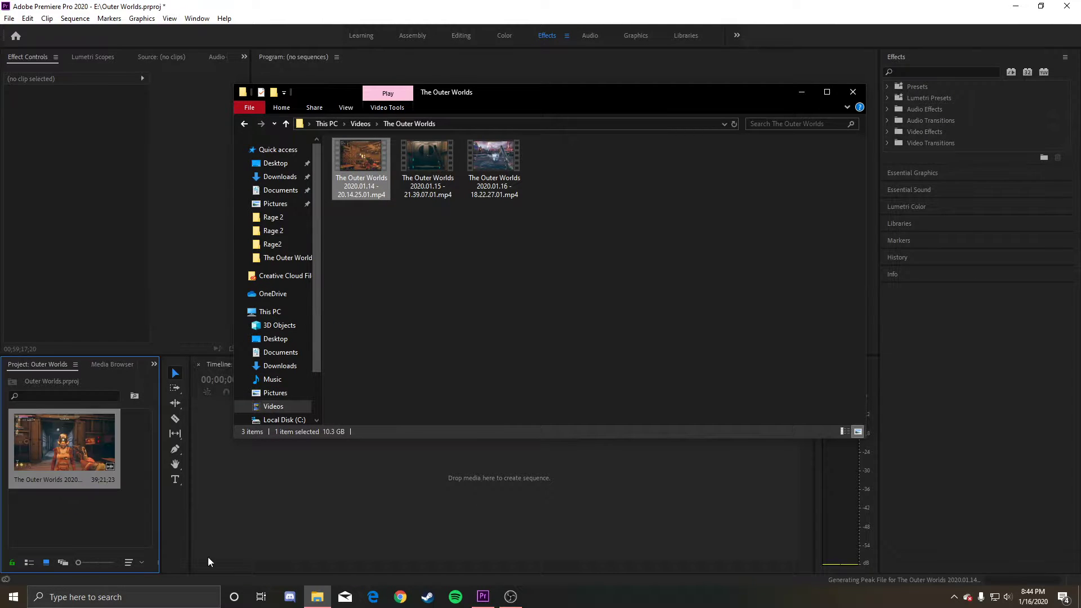
pyautogui.click(316, 519)
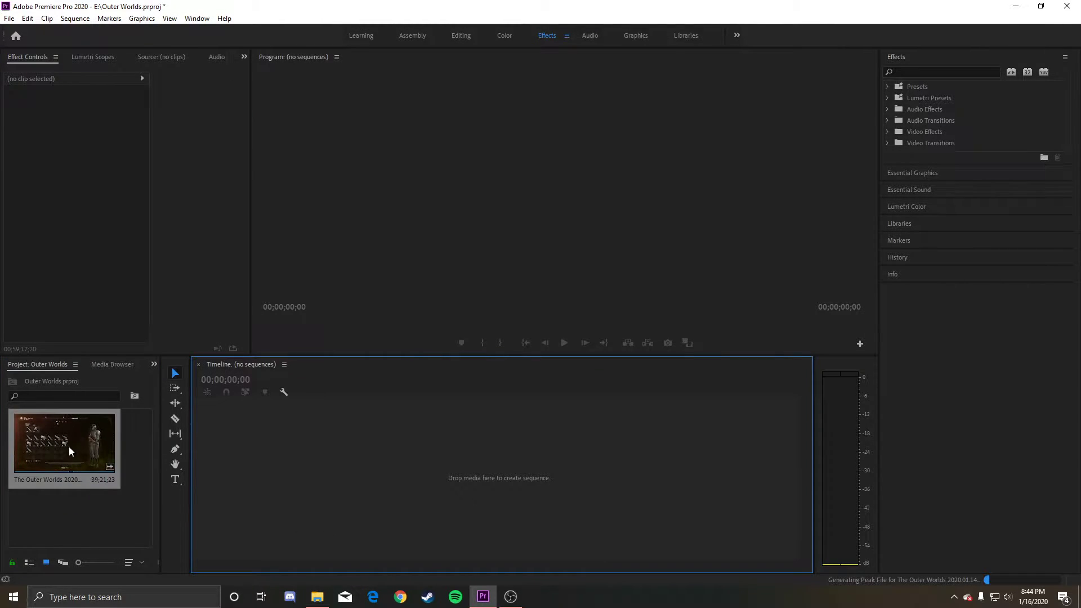
pyautogui.moveTo(69, 447); pyautogui.dragTo(430, 474)
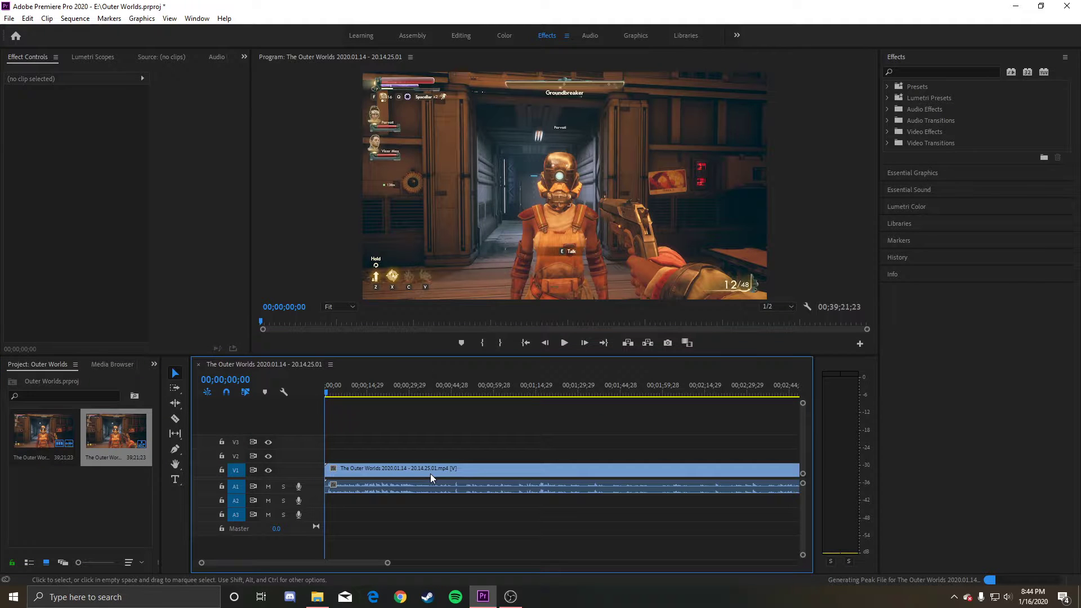
# Search the effects for "dynamic" and apply the Dynamics audio effect to the clip's audio in the timeline.
pyautogui.click(404, 471)
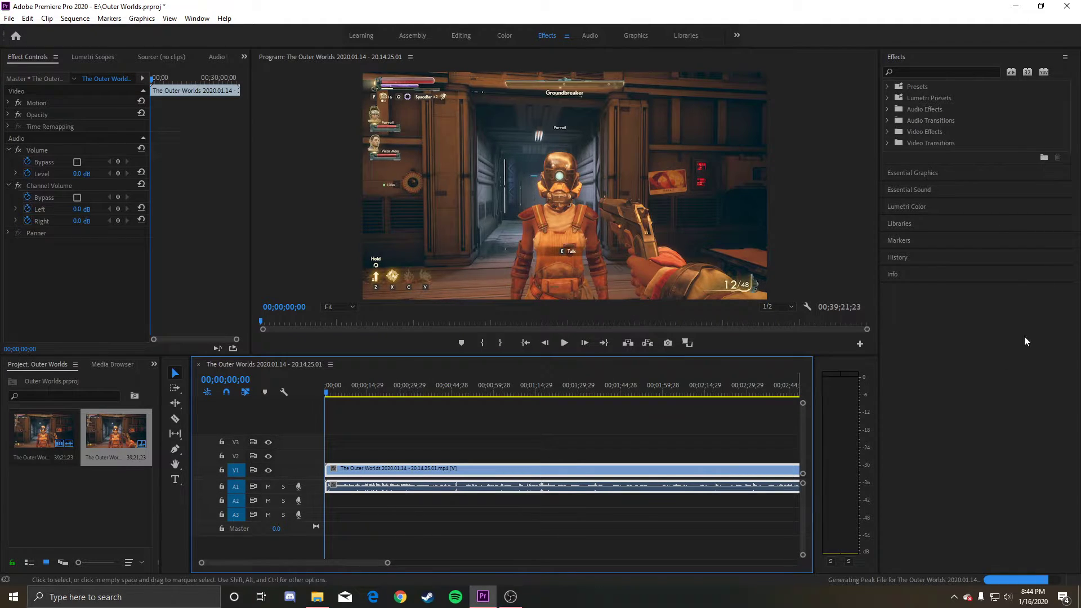
pyautogui.click(923, 72)
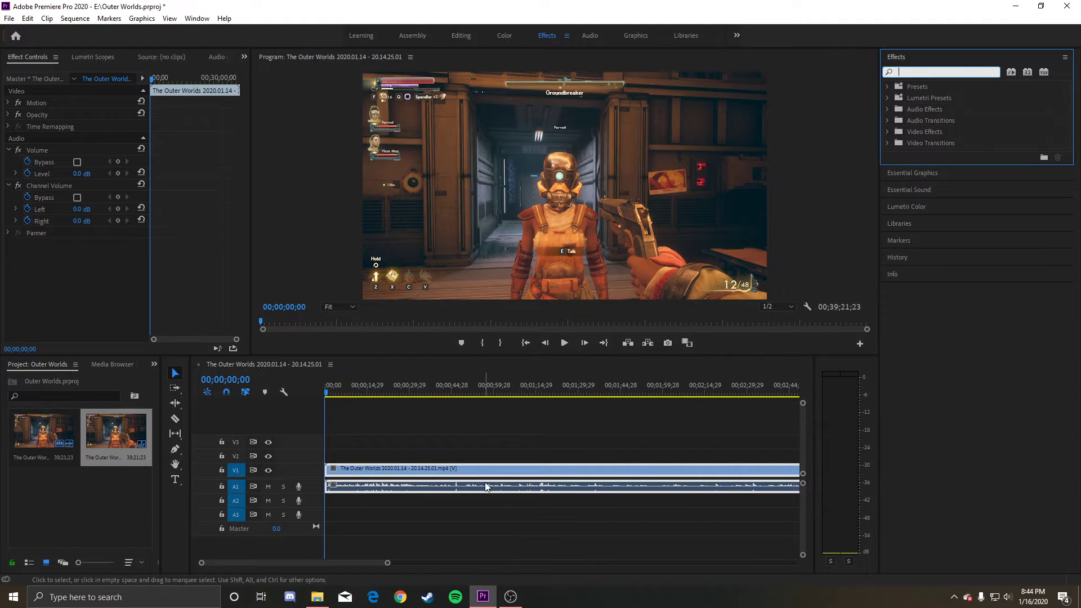
pyautogui.click(470, 506)
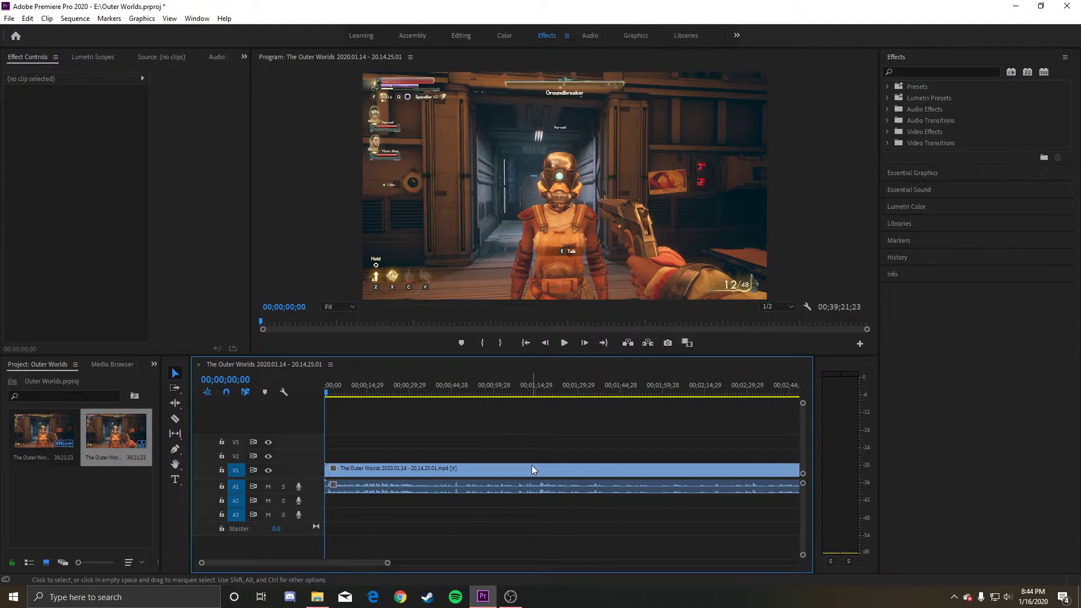
pyautogui.click(534, 470)
pyautogui.click(971, 76)
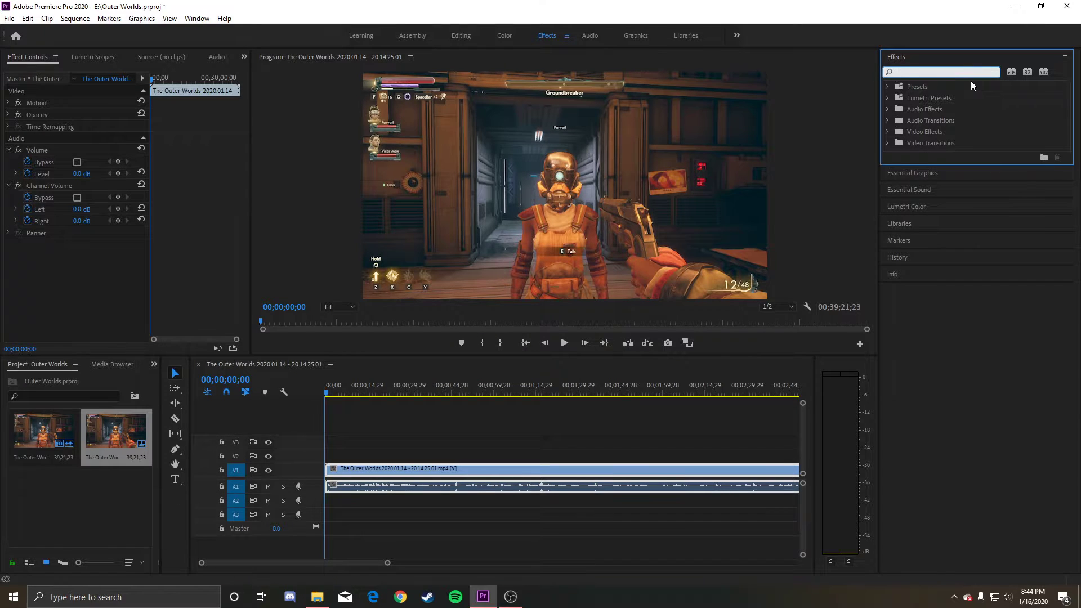
pyautogui.write('c')
pyautogui.press('BackSpace')
pyautogui.click(918, 58)
pyautogui.click(907, 60)
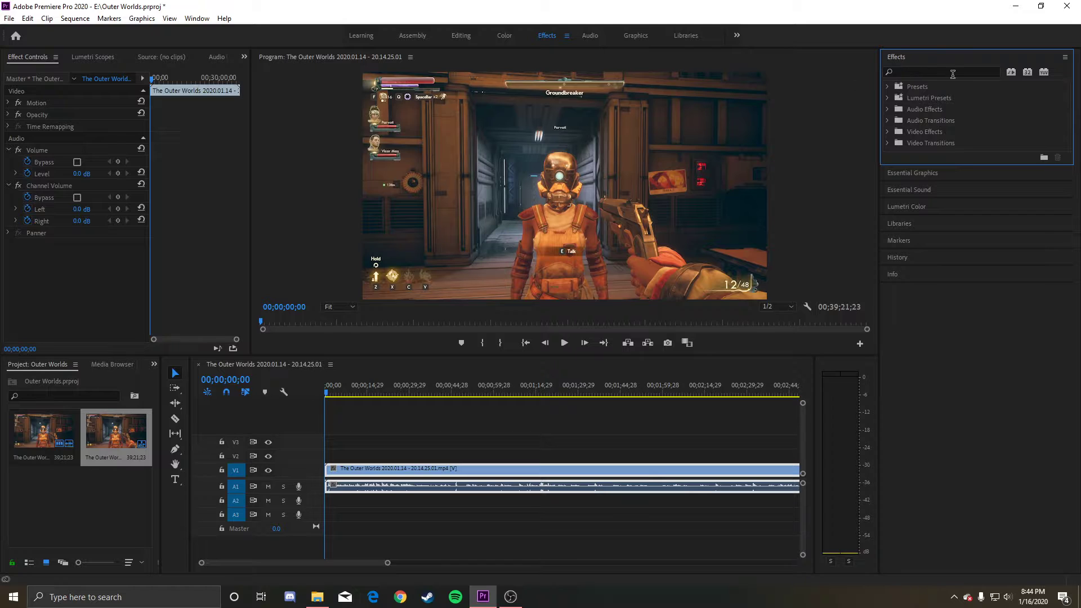
pyautogui.click(911, 74)
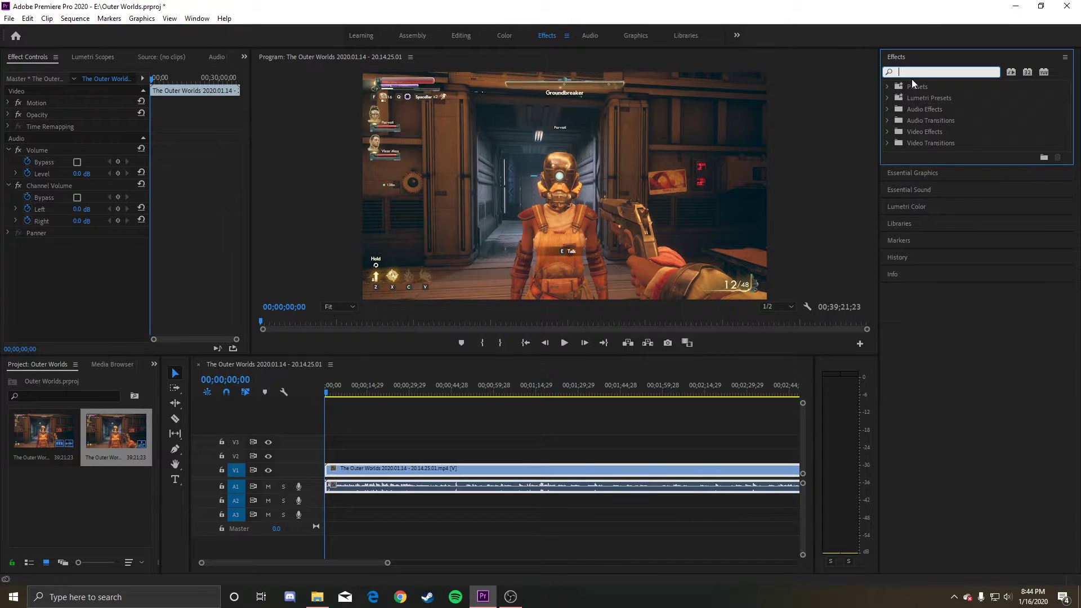
pyautogui.write('dynam')
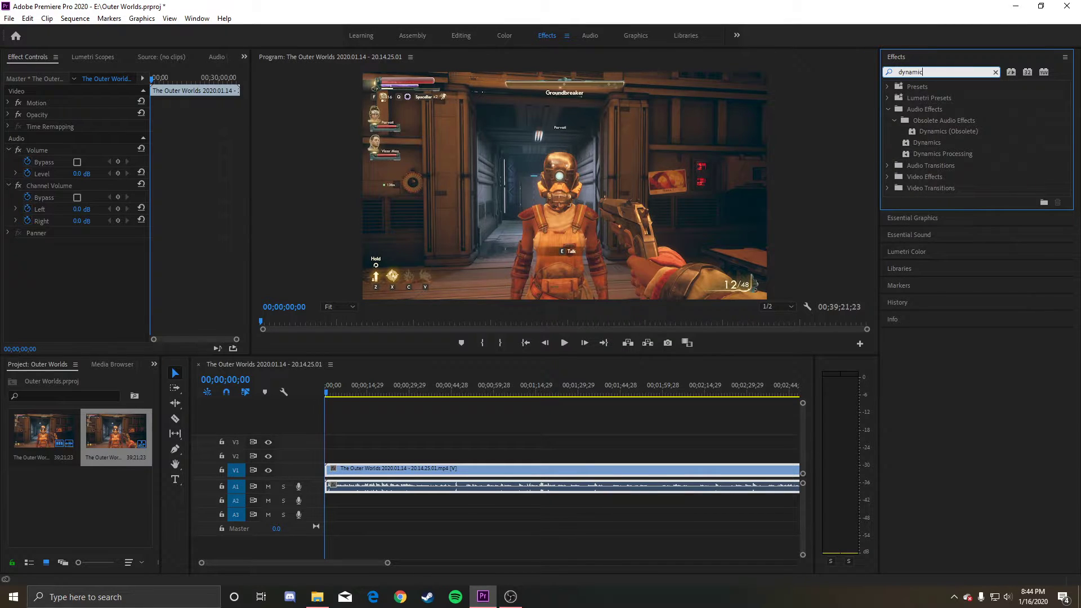
pyautogui.write('ic')
pyautogui.moveTo(928, 141); pyautogui.dragTo(526, 485)
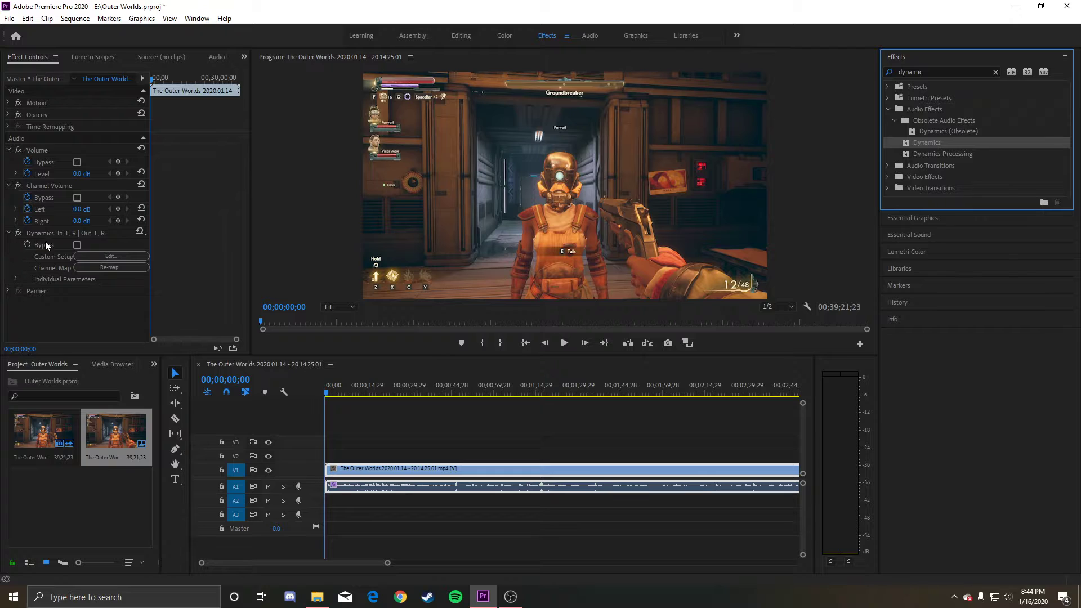
# In the Dynamics custom setup, enable the Compressor with a threshold of -12.7 dB and a makeup gain of 5.2 dB.
pyautogui.click(112, 256)
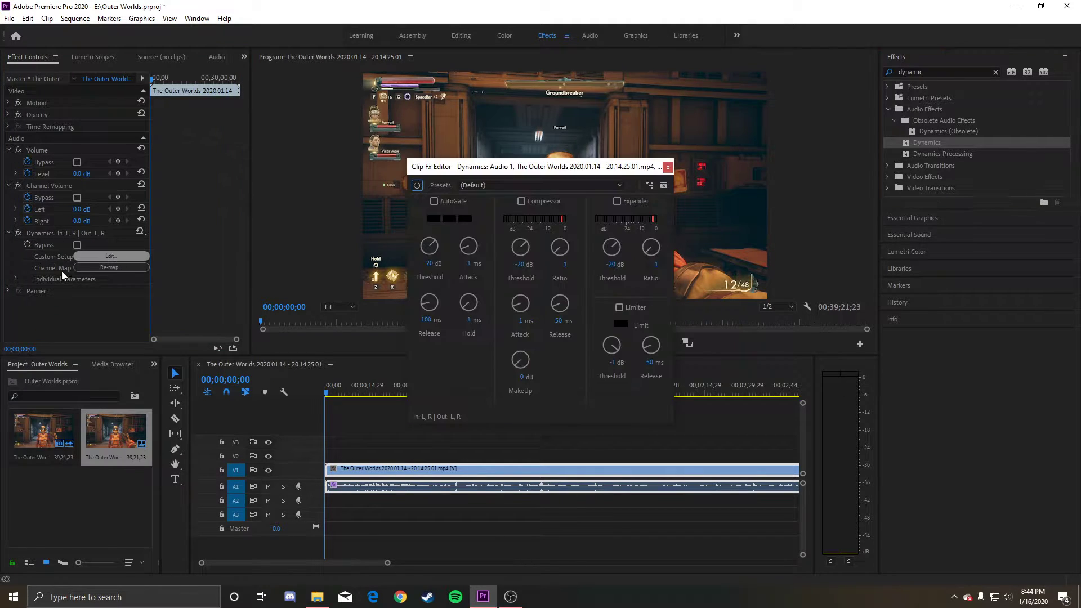
pyautogui.moveTo(549, 172); pyautogui.dragTo(700, 177)
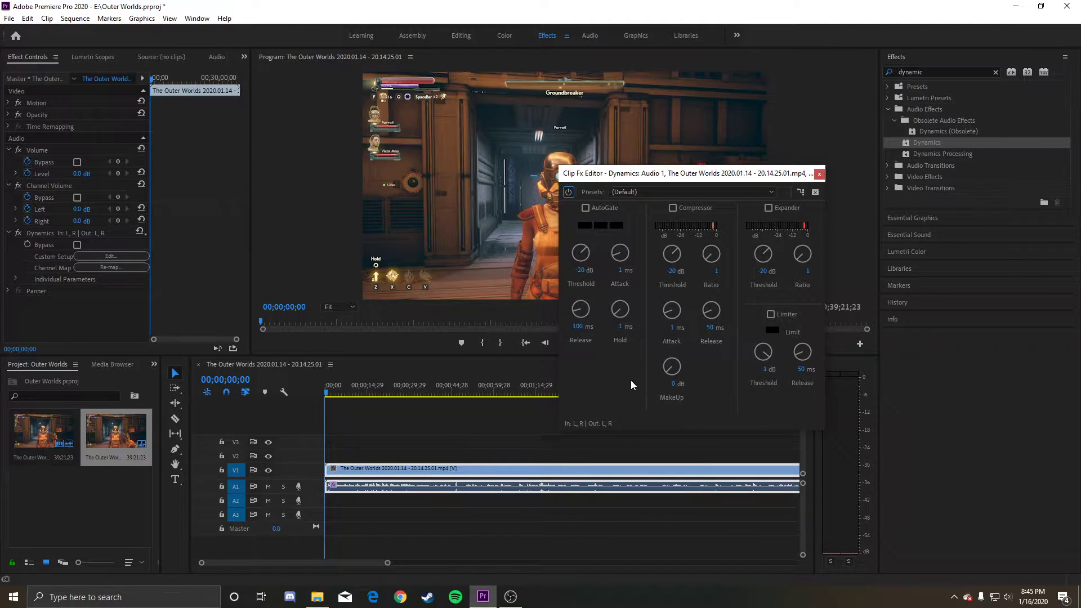
pyautogui.click(673, 208)
pyautogui.click(672, 271)
pyautogui.click(683, 294)
pyautogui.click(670, 275)
pyautogui.write('-12.7')
pyautogui.click(668, 384)
pyautogui.write('5.2')
# Enable the Dynamics Limiter with a threshold of -12.1 dB, close the effect editor and save the project.
pyautogui.click(756, 369)
pyautogui.write('-12')
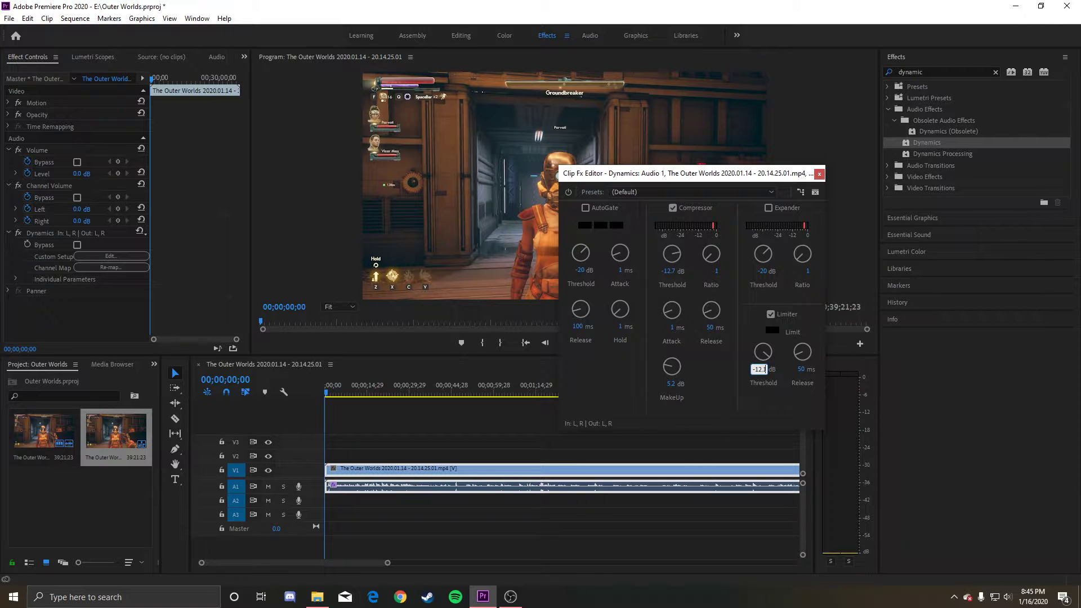
pyautogui.click(818, 174)
pyautogui.hotkey('ctrl', 's')
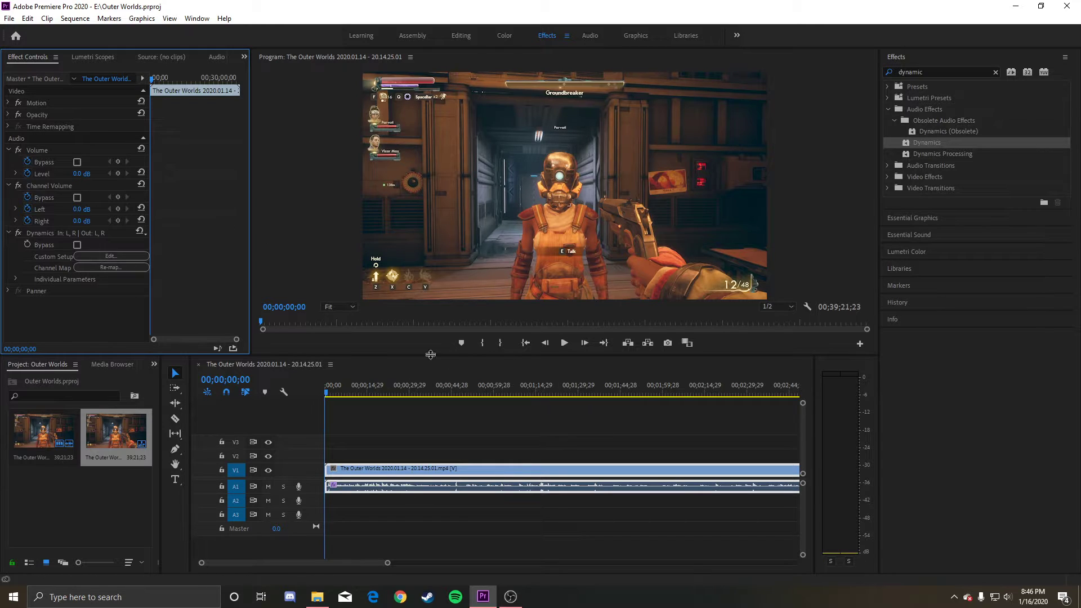
# Review the Compressor and Limiter settings of the clip's Dynamics effect.
pyautogui.click(111, 256)
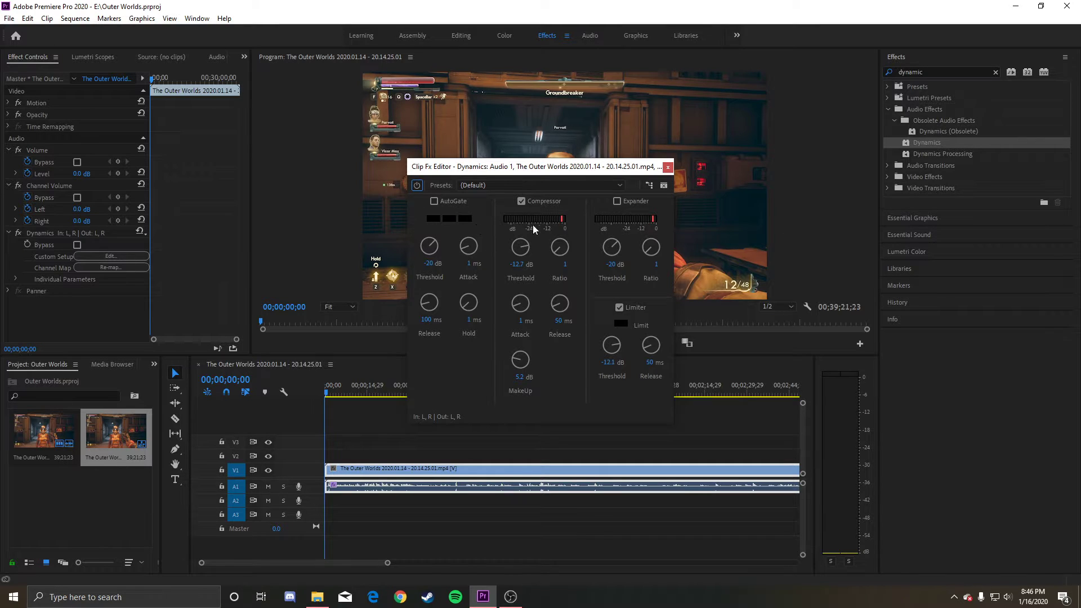
pyautogui.click(669, 168)
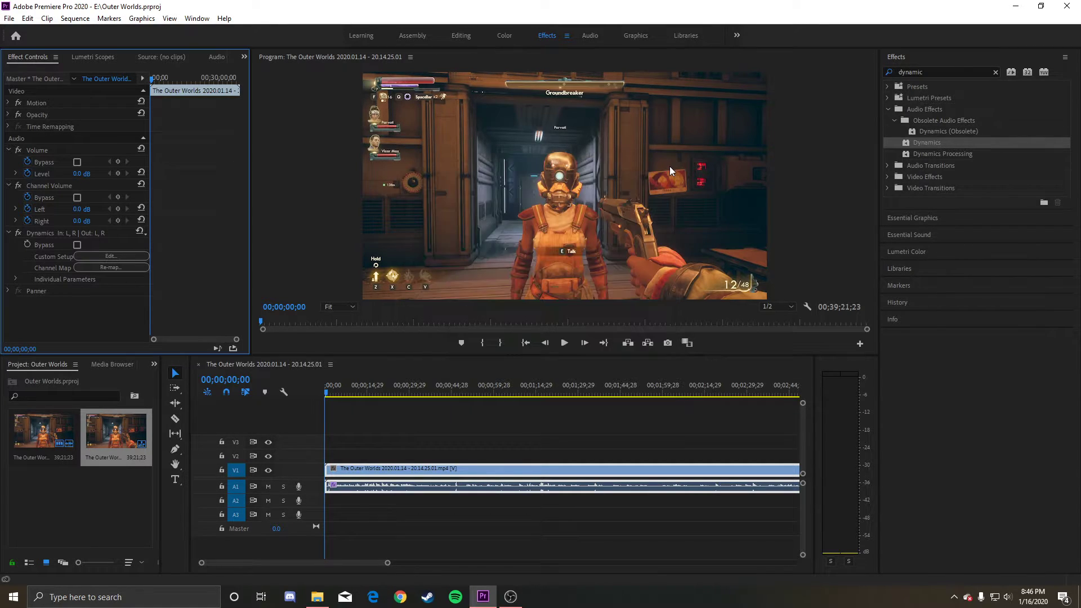
pyautogui.click(387, 527)
pyautogui.click(391, 486)
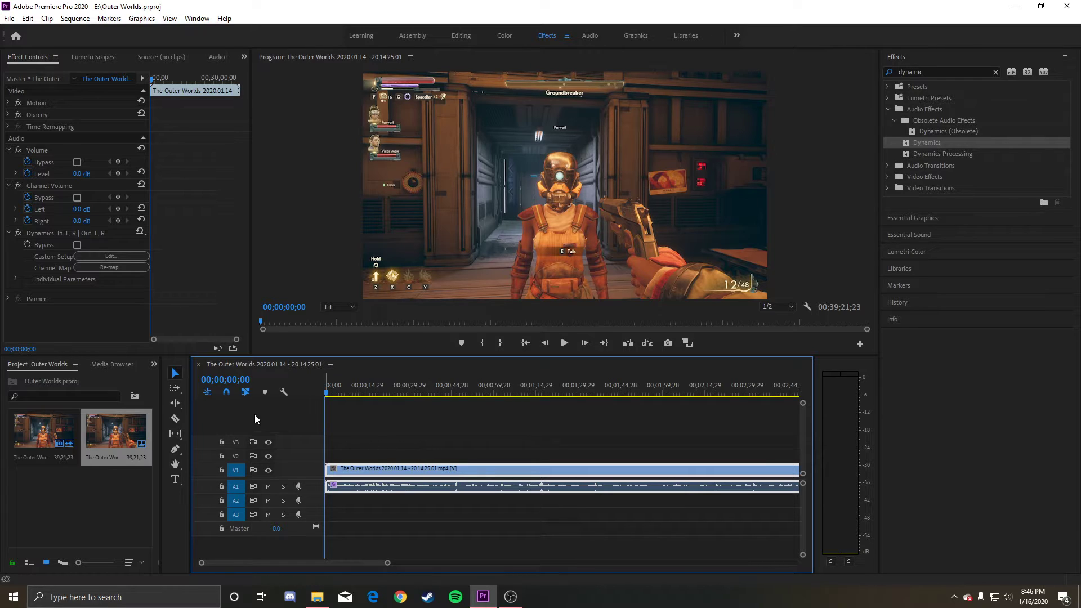
# Split the clip with the Razor tool at about 00;00;33;05 and 00;01;02;23, and return to the Selection tool.
pyautogui.click(175, 419)
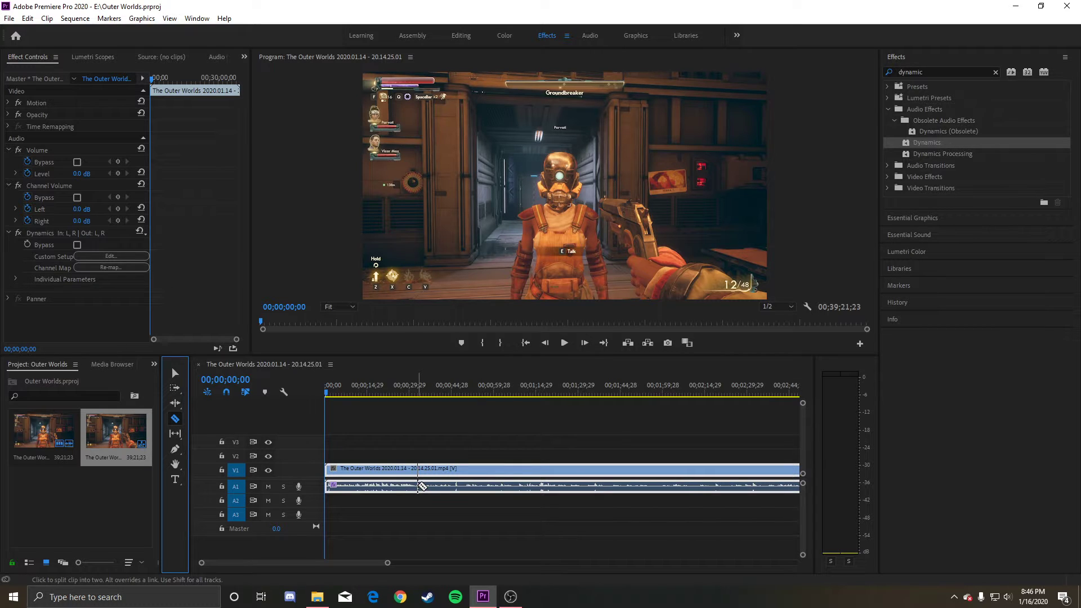
pyautogui.click(418, 487)
pyautogui.click(499, 486)
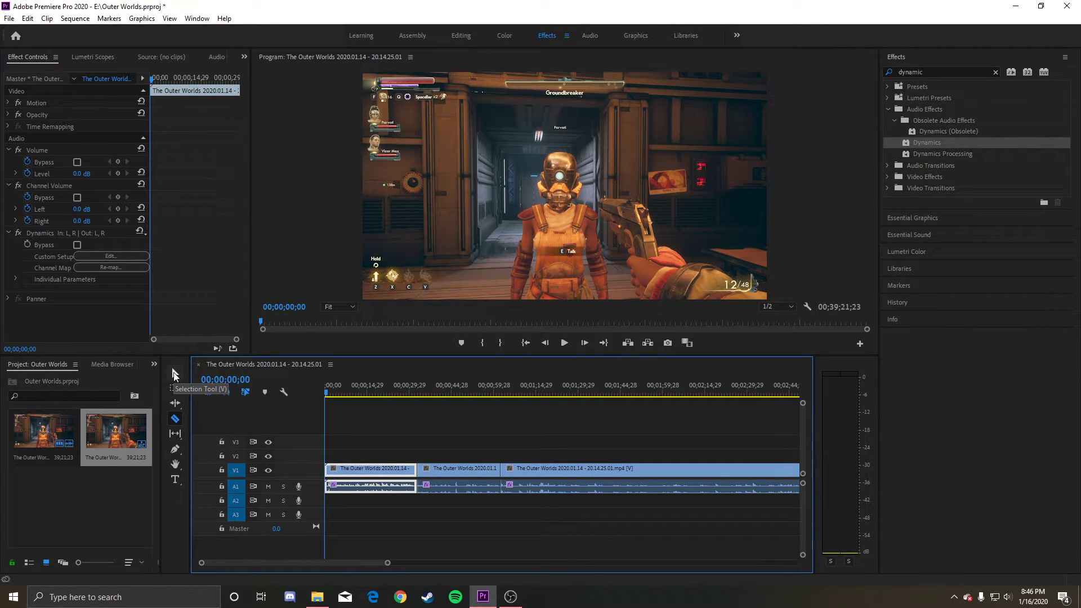
pyautogui.click(175, 373)
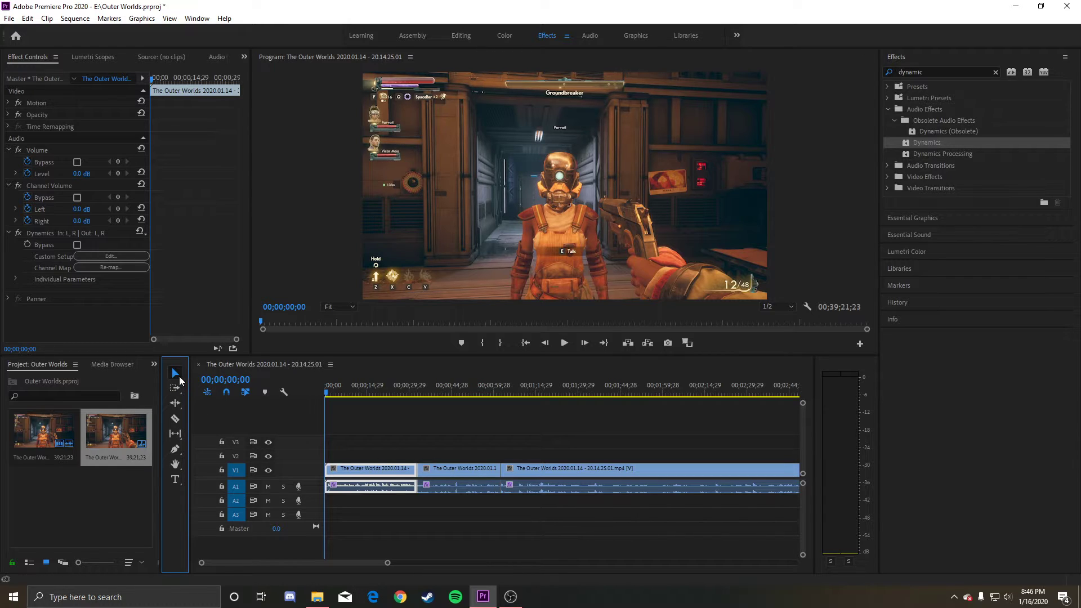
# Delete the segment between the two cuts and move the following clip against the first one to close the gap.
pyautogui.click(457, 468)
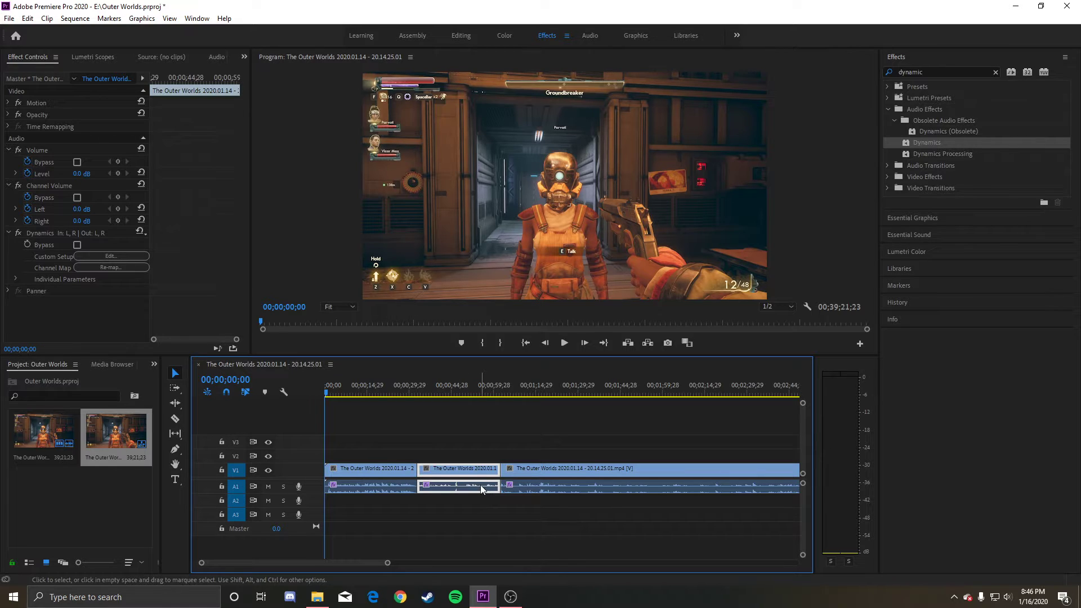
pyautogui.press('Delete')
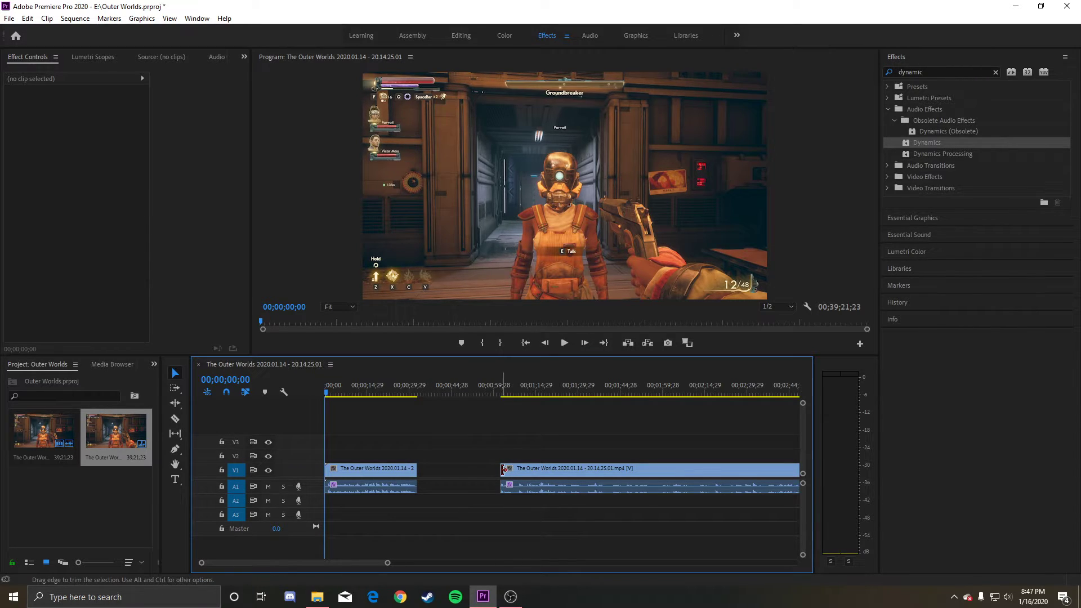
pyautogui.moveTo(503, 469); pyautogui.dragTo(418, 470)
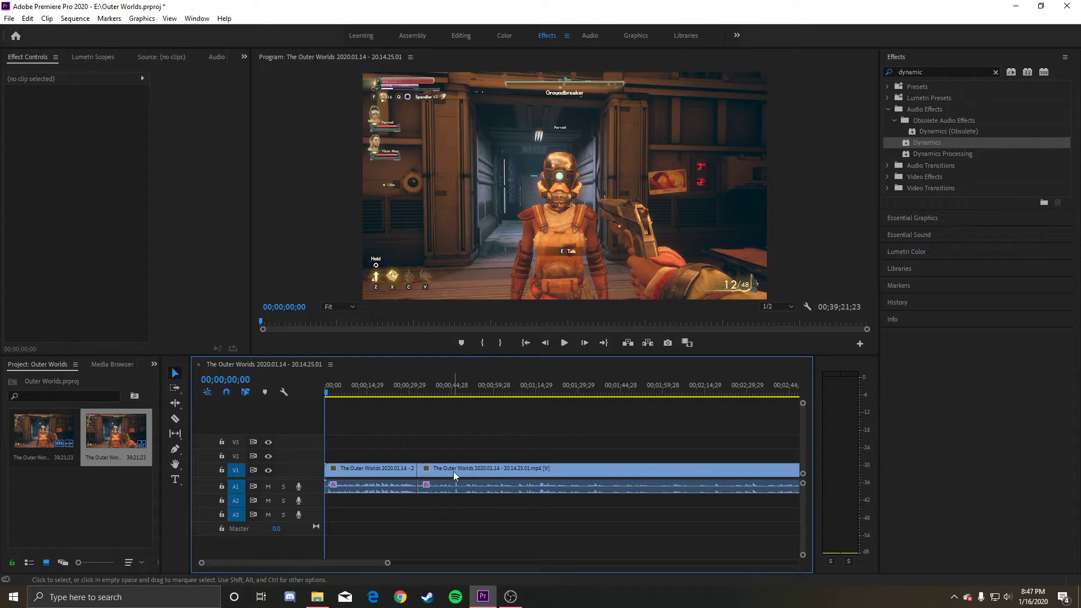
# Ripple delete the segment between the two cuts.
pyautogui.click(499, 468)
pyautogui.click(467, 469)
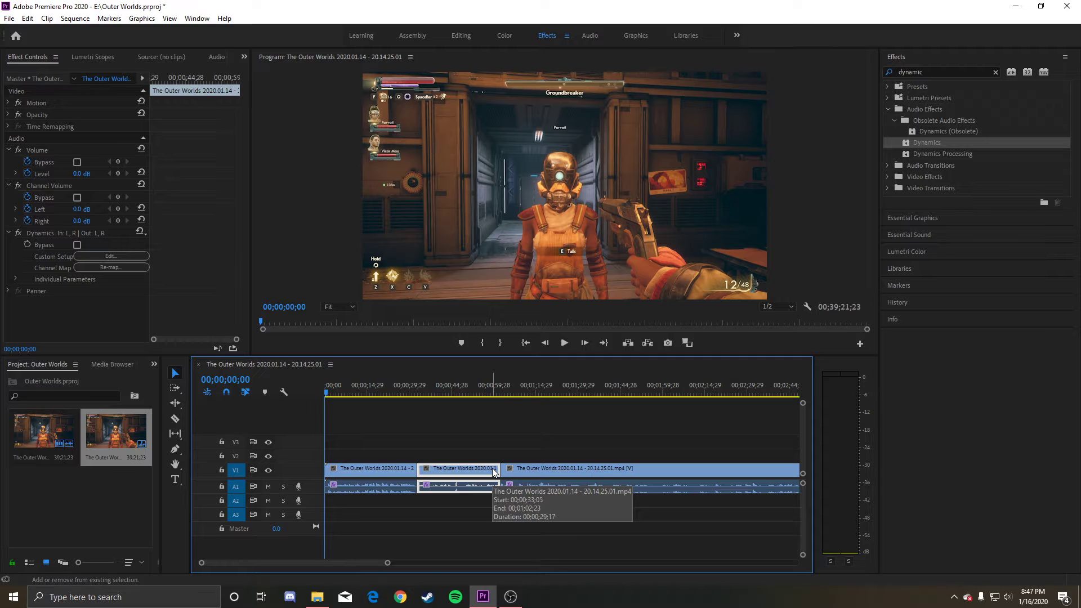
pyautogui.hotkey('shift', 'Delete')
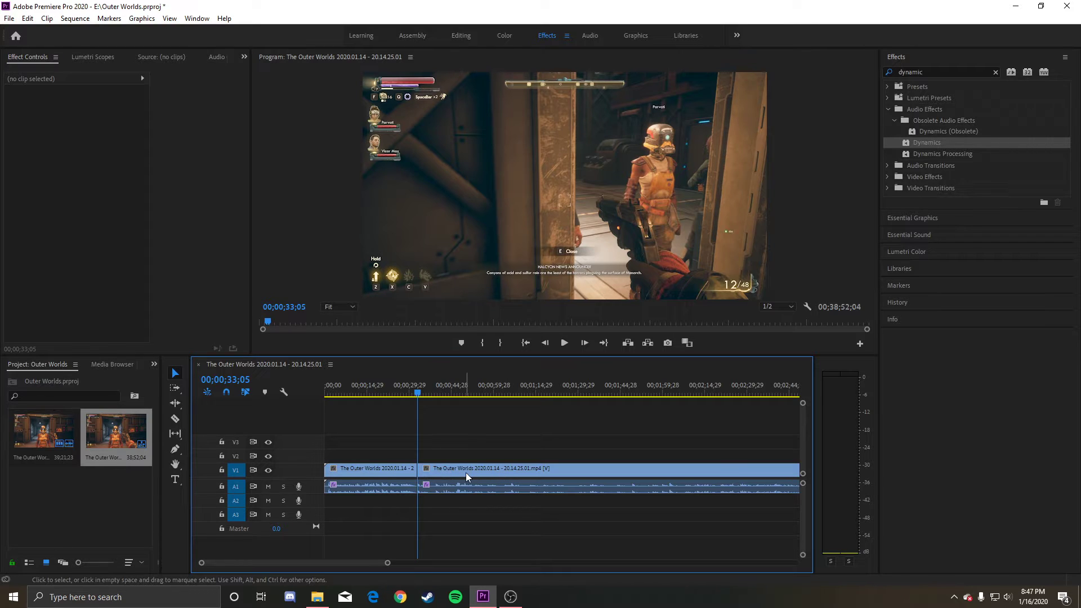
# Play the sequence briefly across the join between the two remaining clips to check the cut.
pyautogui.click(415, 394)
pyautogui.moveTo(414, 396); pyautogui.dragTo(416, 397)
pyautogui.click(564, 343)
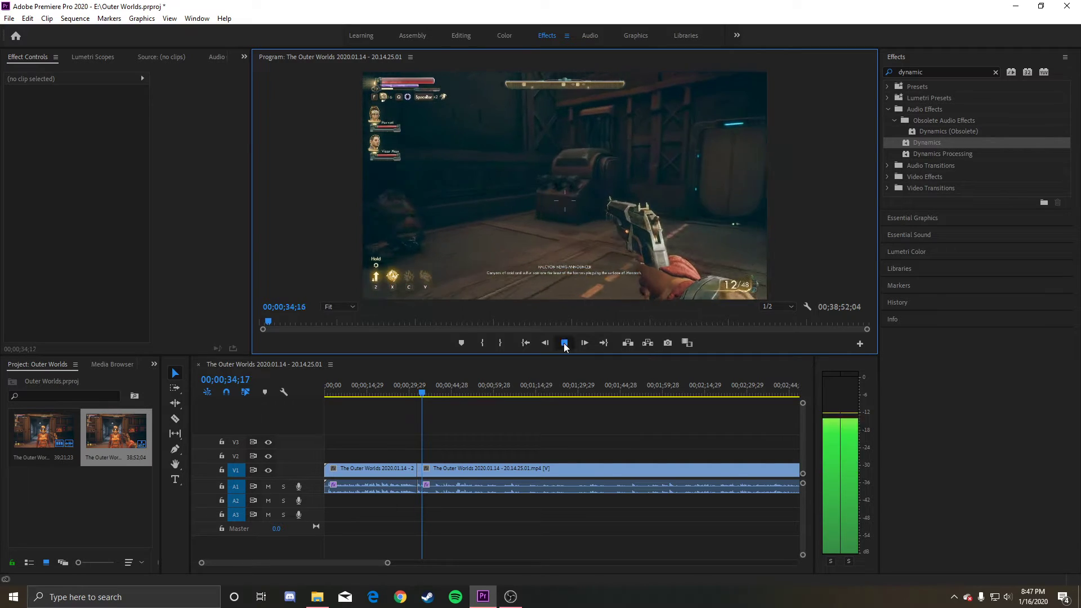
pyautogui.click(564, 343)
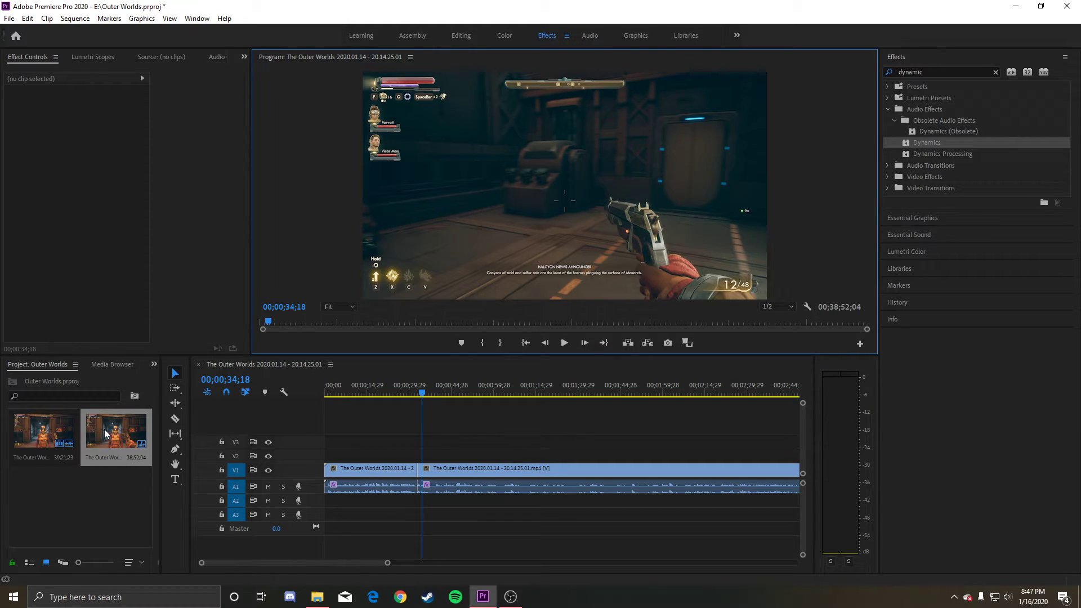
# Open the media export settings for the edited sequence and choose the H.264 format.
pyautogui.rightClick(130, 425)
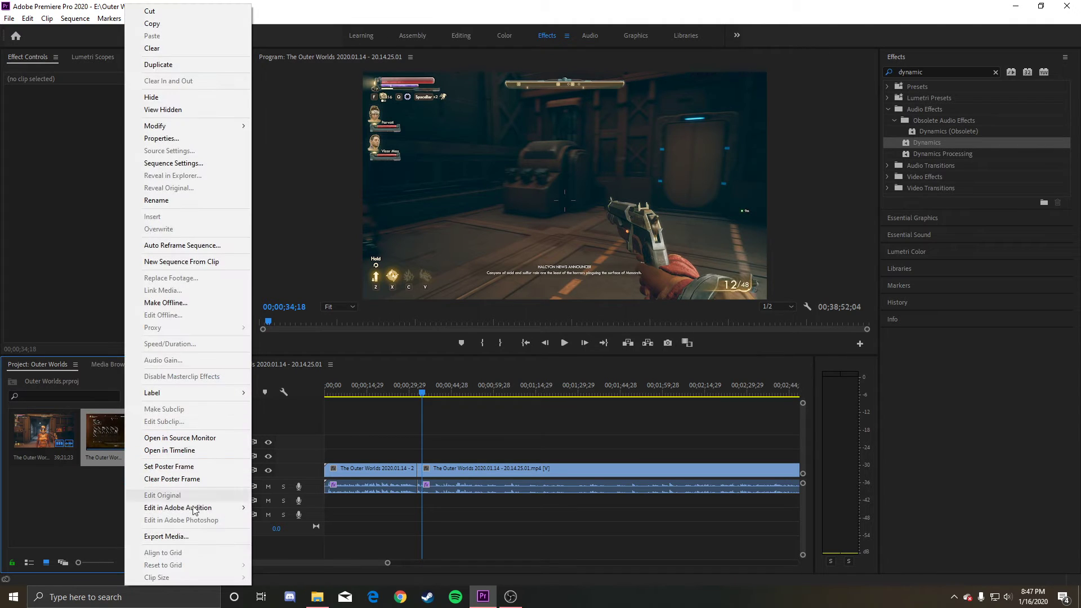
pyautogui.click(195, 536)
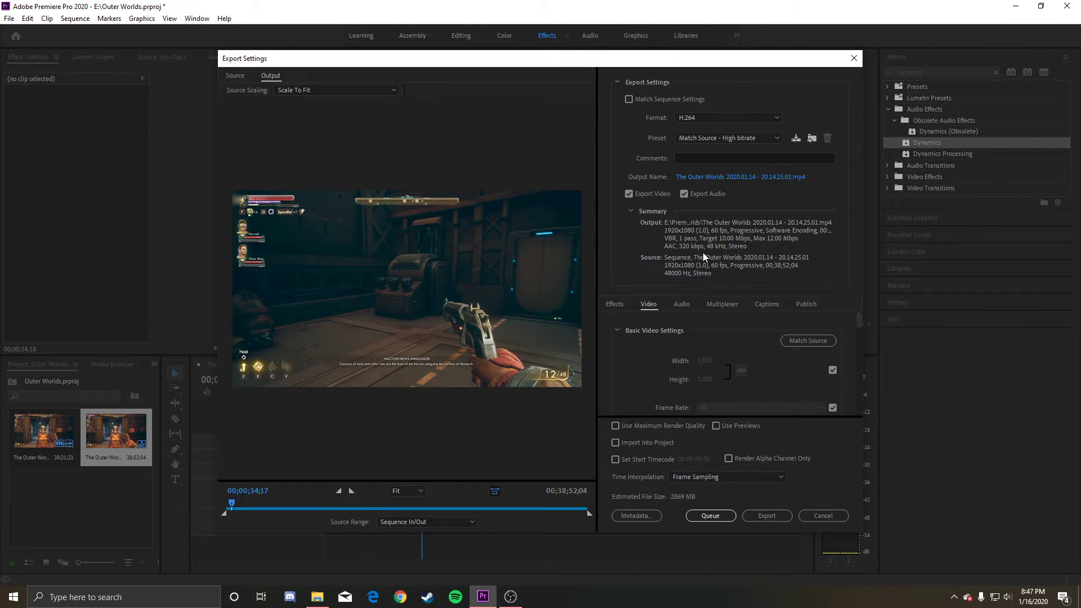
pyautogui.click(695, 117)
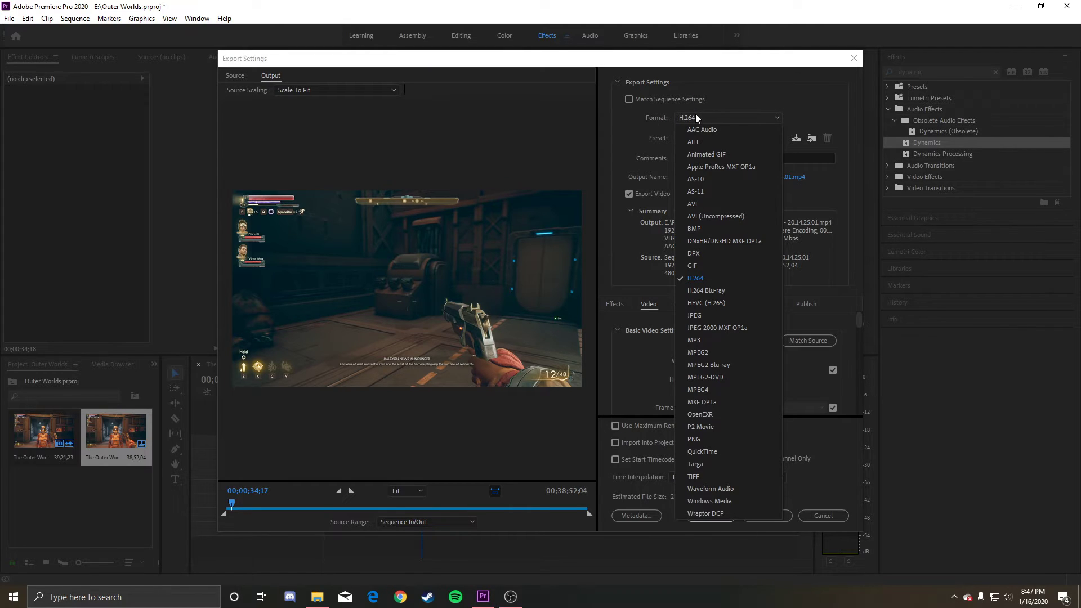
pyautogui.click(704, 279)
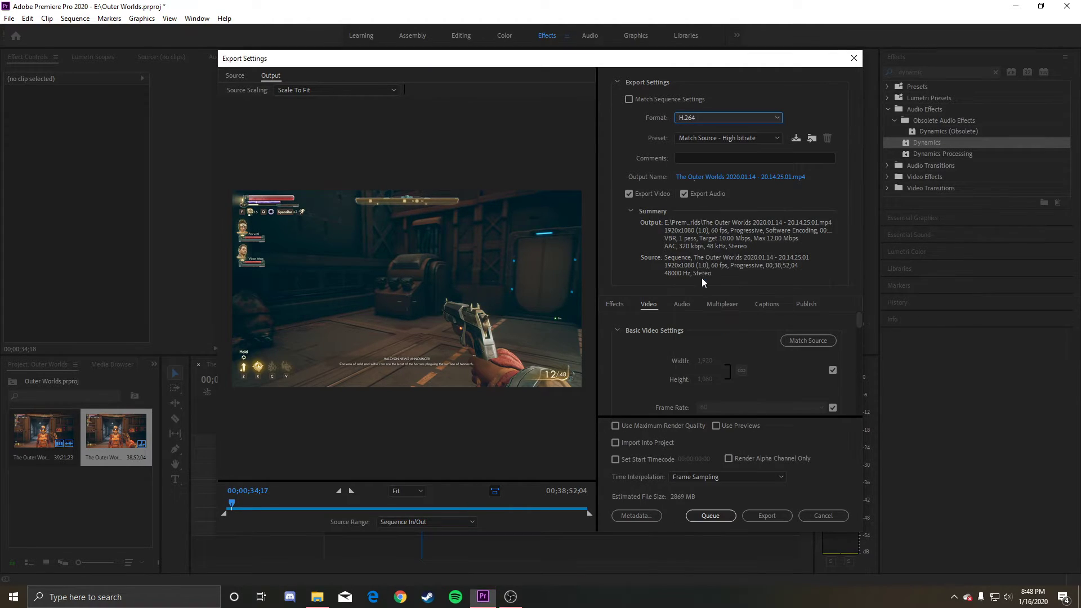
# Keep H.264 as the export format and choose the YouTube 1080p Full HD preset.
pyautogui.click(727, 119)
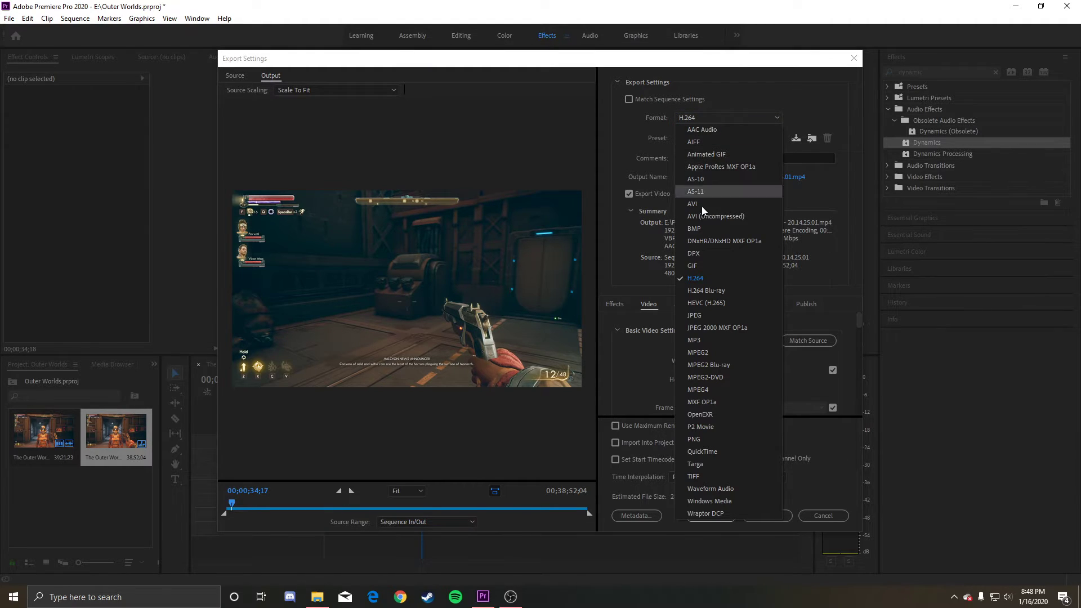
pyautogui.click(697, 282)
pyautogui.click(718, 138)
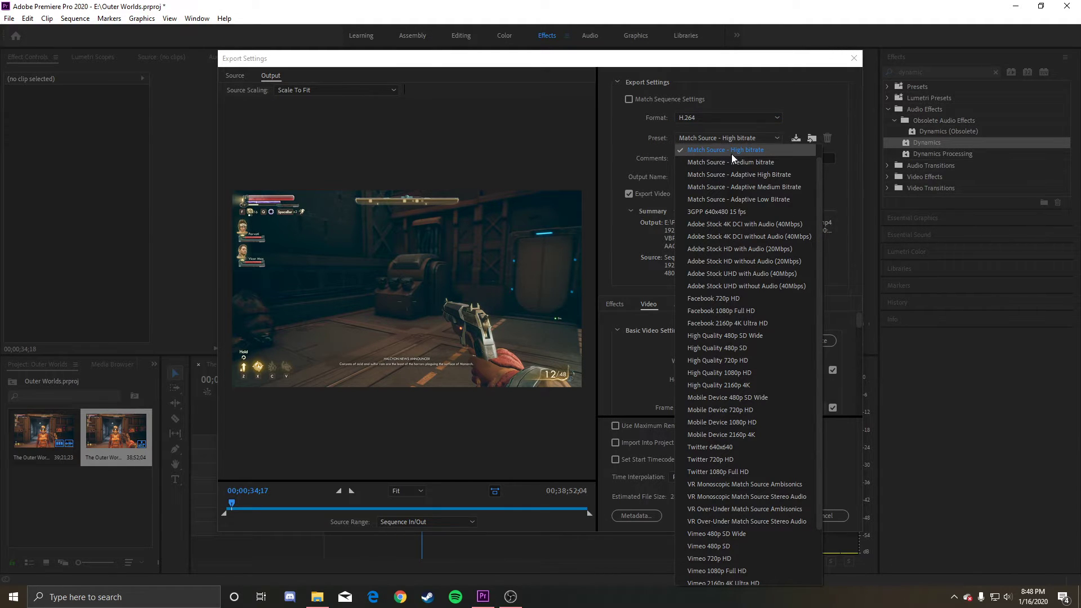
pyautogui.scroll(-2, 744, 394)
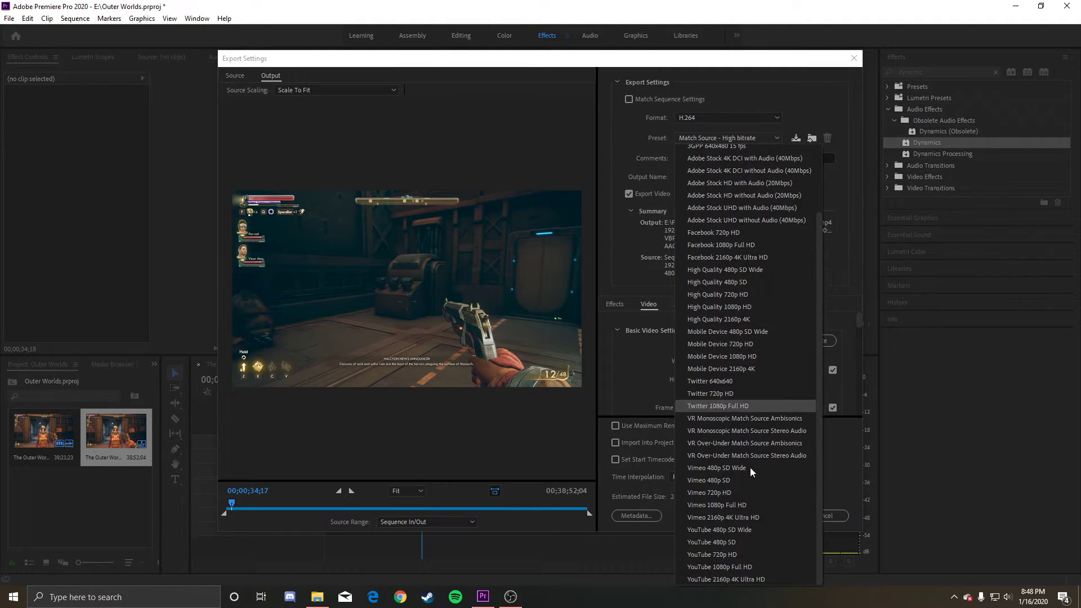
pyautogui.click(732, 567)
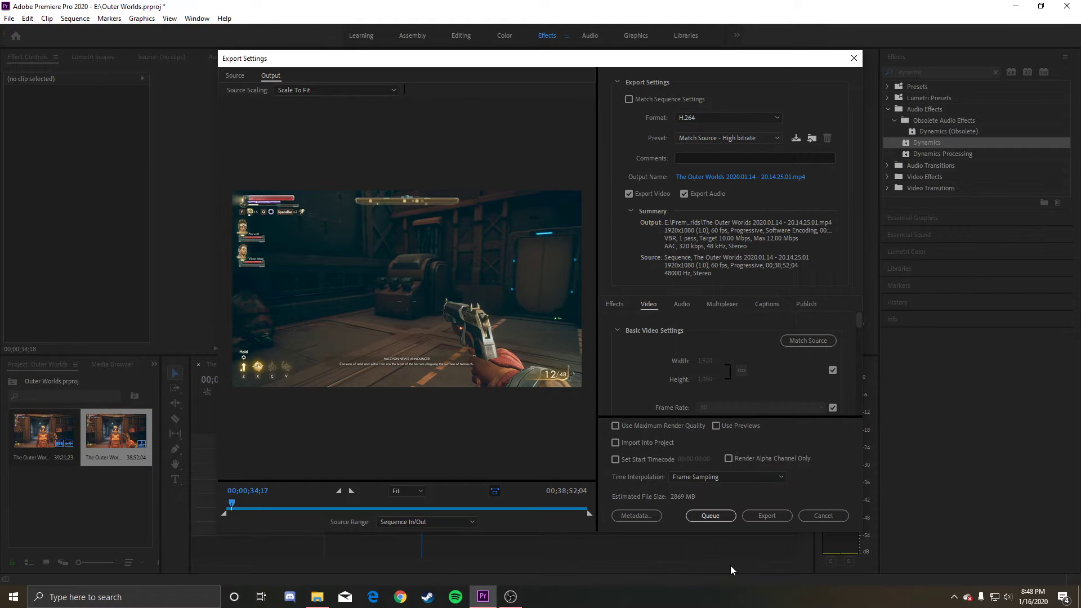
# Check the output file's name and save location without changing them, and look over the video settings.
pyautogui.click(735, 177)
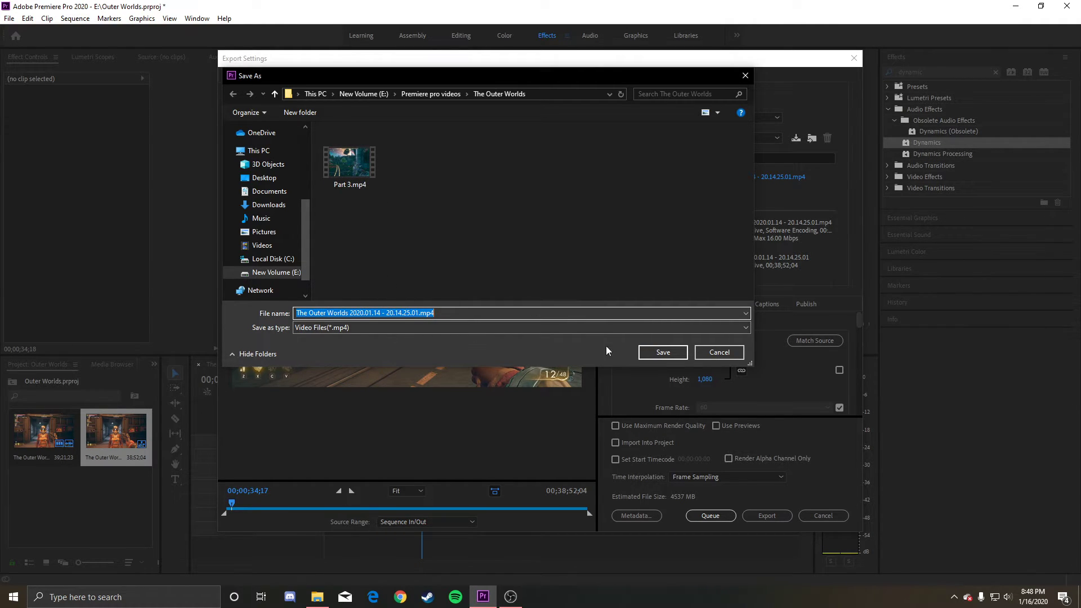
pyautogui.click(719, 352)
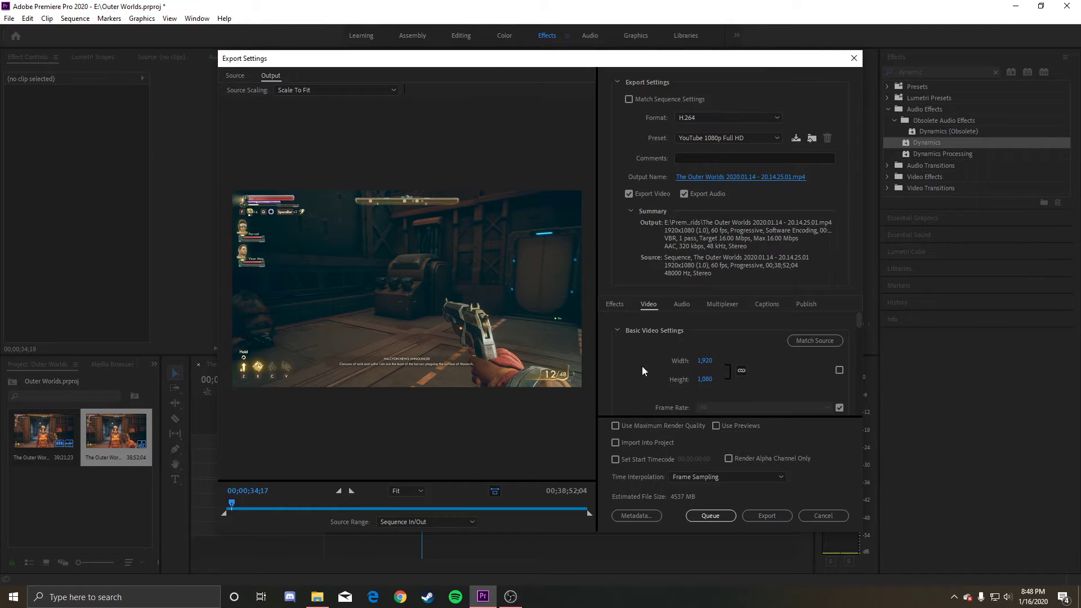
pyautogui.scroll(-6, 647, 369)
pyautogui.scroll(6, 702, 338)
# View The Outer Worlds source footage folder in File Explorer, and check the export's save folder again.
pyautogui.click(317, 596)
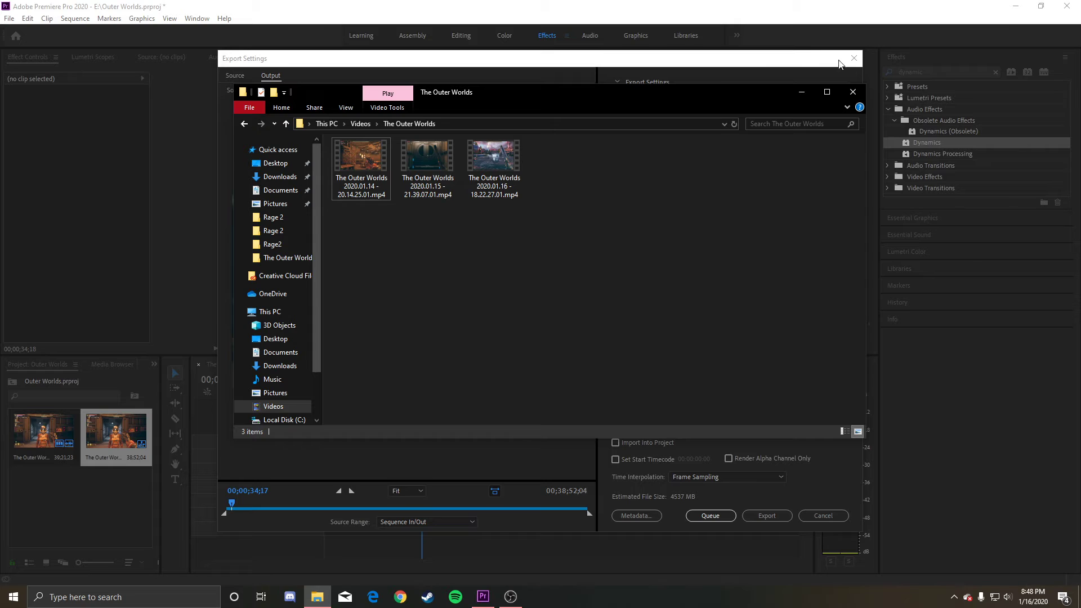
pyautogui.click(853, 92)
pyautogui.click(717, 178)
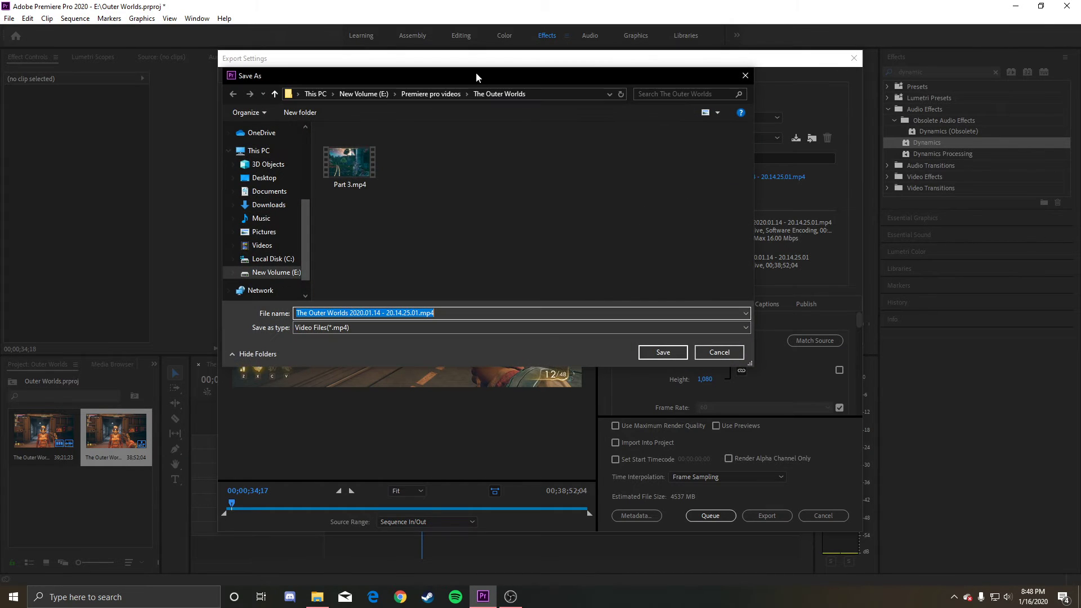
pyautogui.click(745, 76)
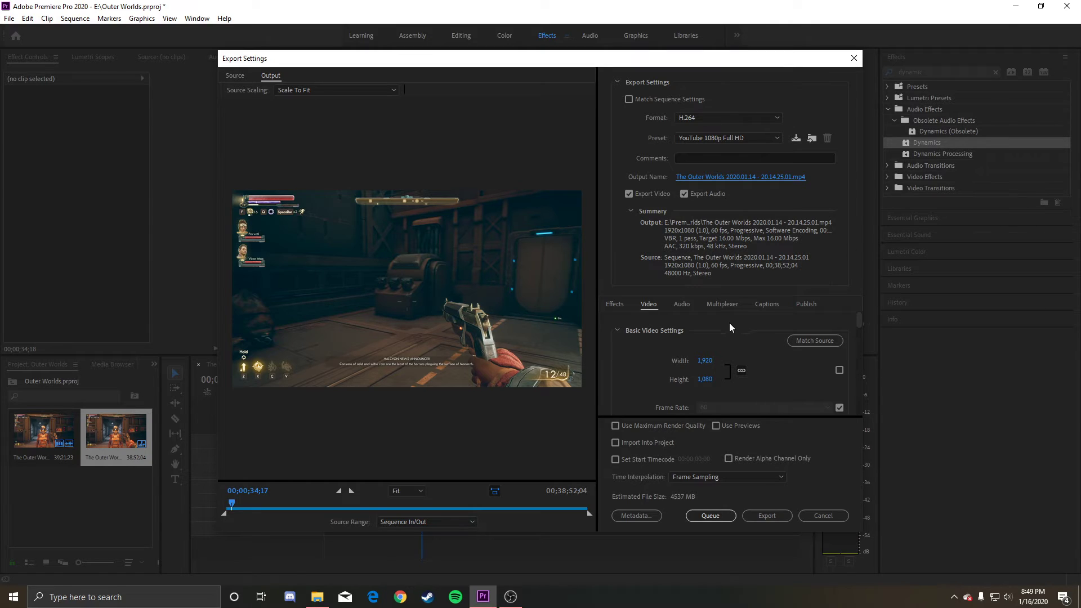
pyautogui.click(766, 517)
pyautogui.moveTo(458, 58); pyautogui.dragTo(471, 500)
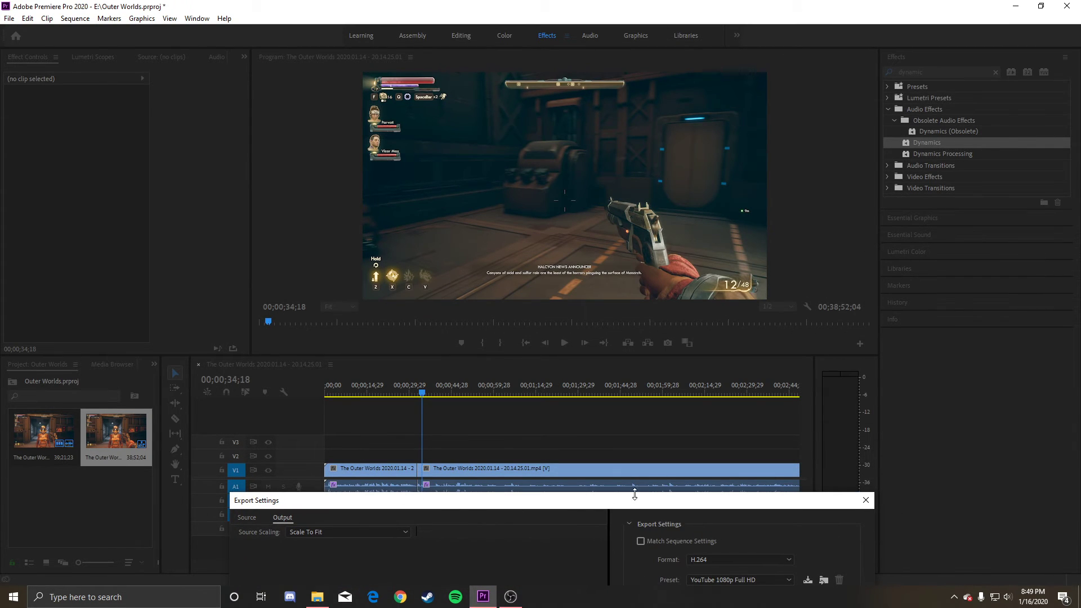
pyautogui.moveTo(604, 509); pyautogui.dragTo(538, 107)
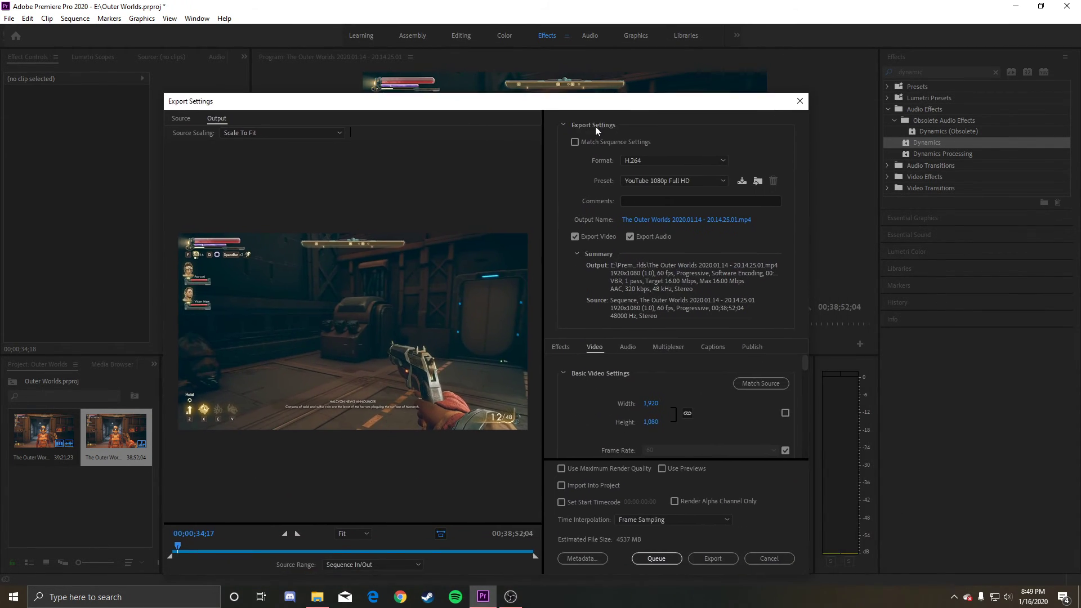
# Reselect H.264 as the export format and cancel the export settings without exporting.
pyautogui.click(660, 163)
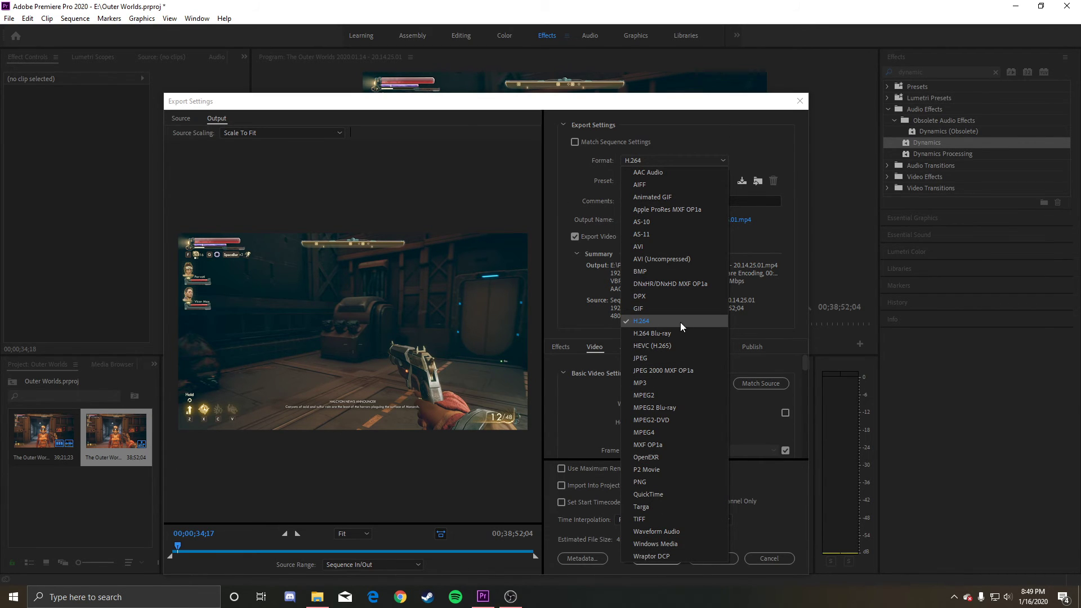
pyautogui.click(650, 320)
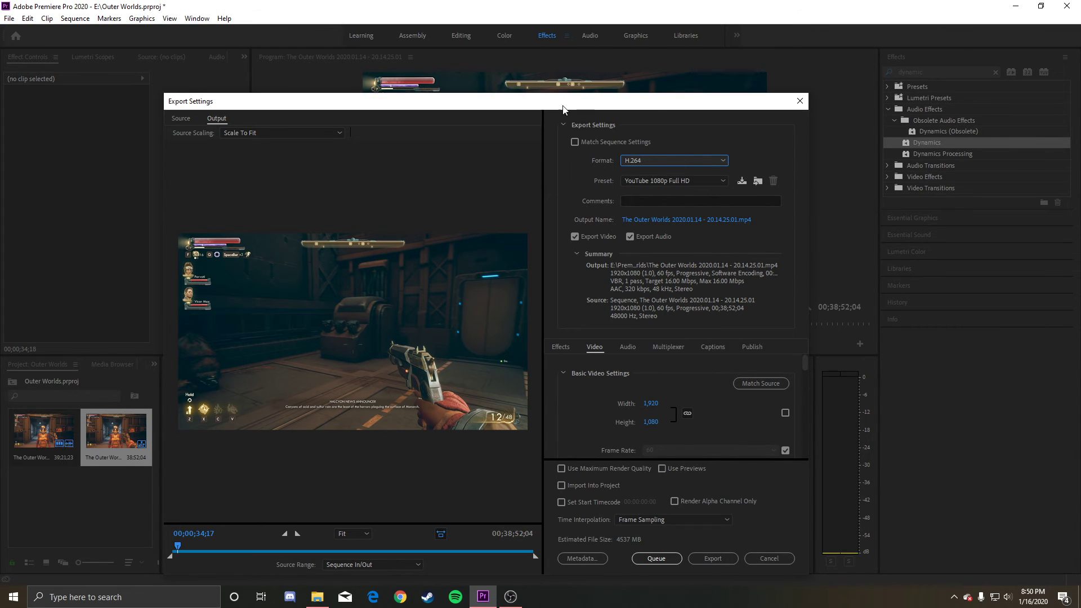
pyautogui.moveTo(517, 106); pyautogui.dragTo(515, 62)
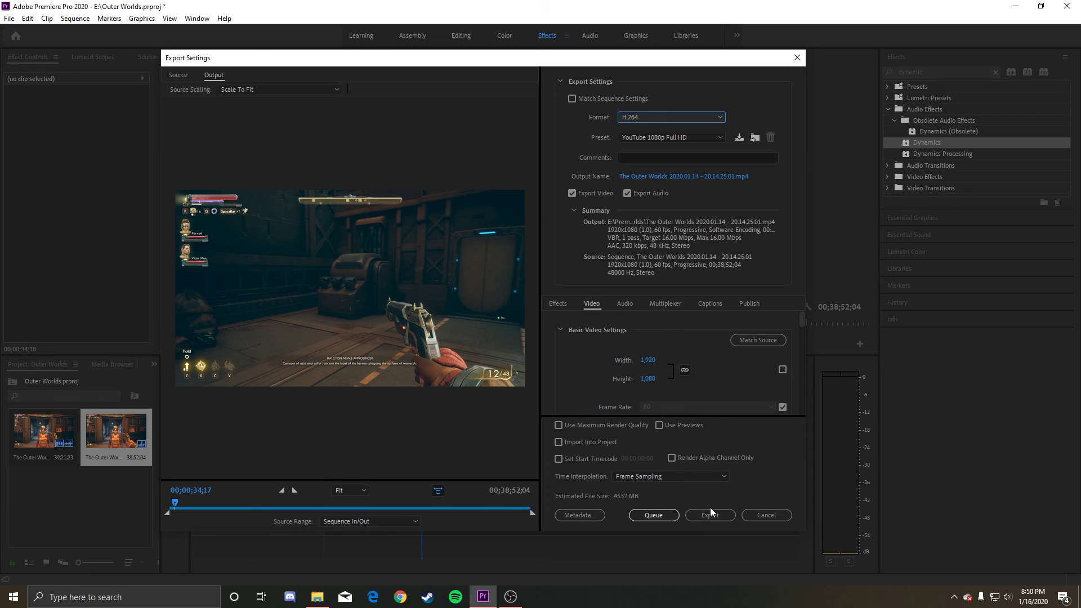
pyautogui.click(773, 521)
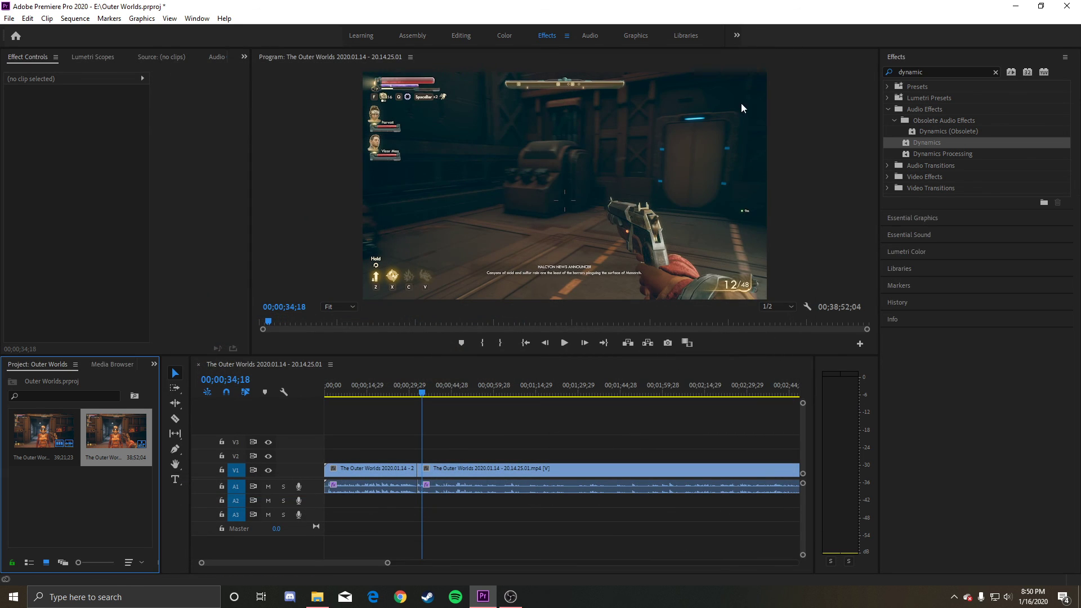